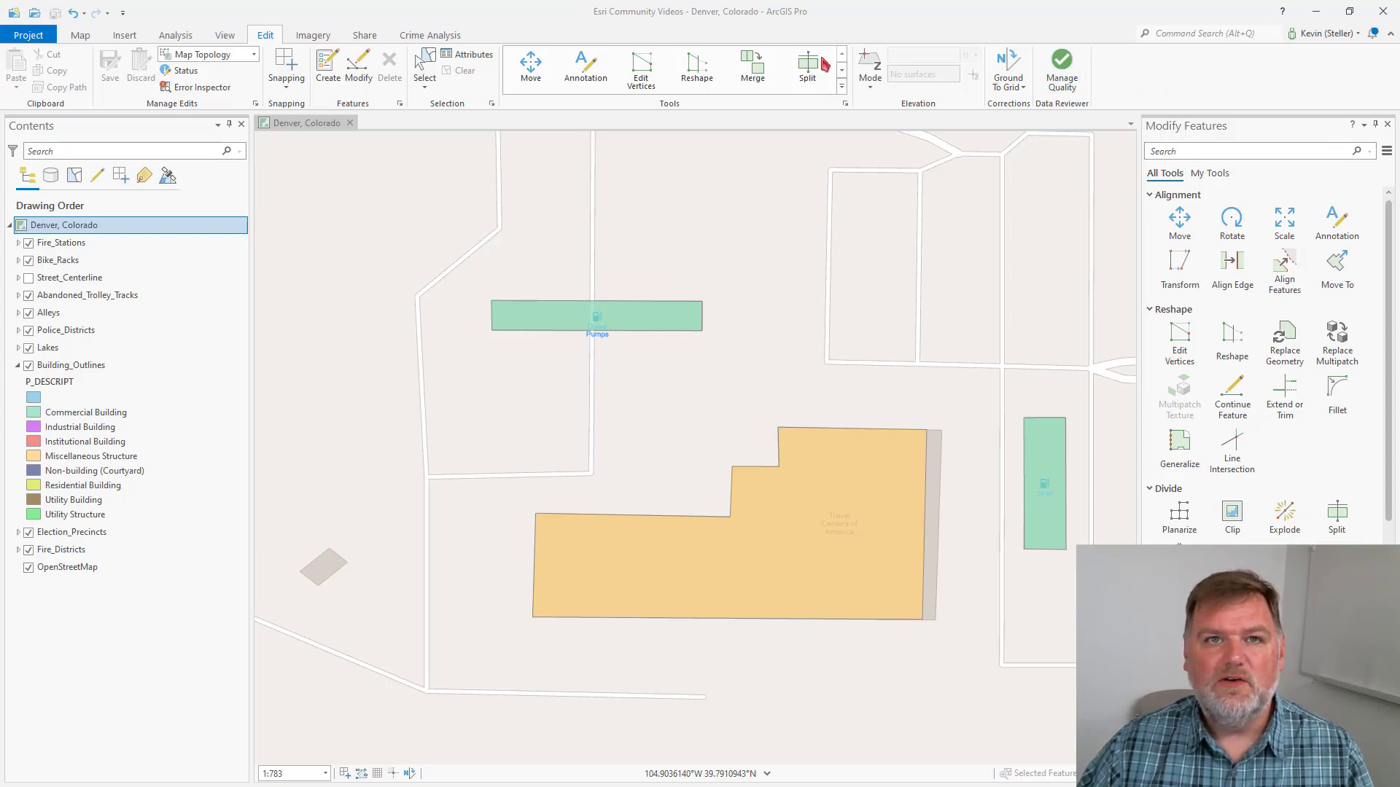
# Review the editing Options from the backstage, cancel without changes, and return to the Denver map
pyautogui.click(29, 36)
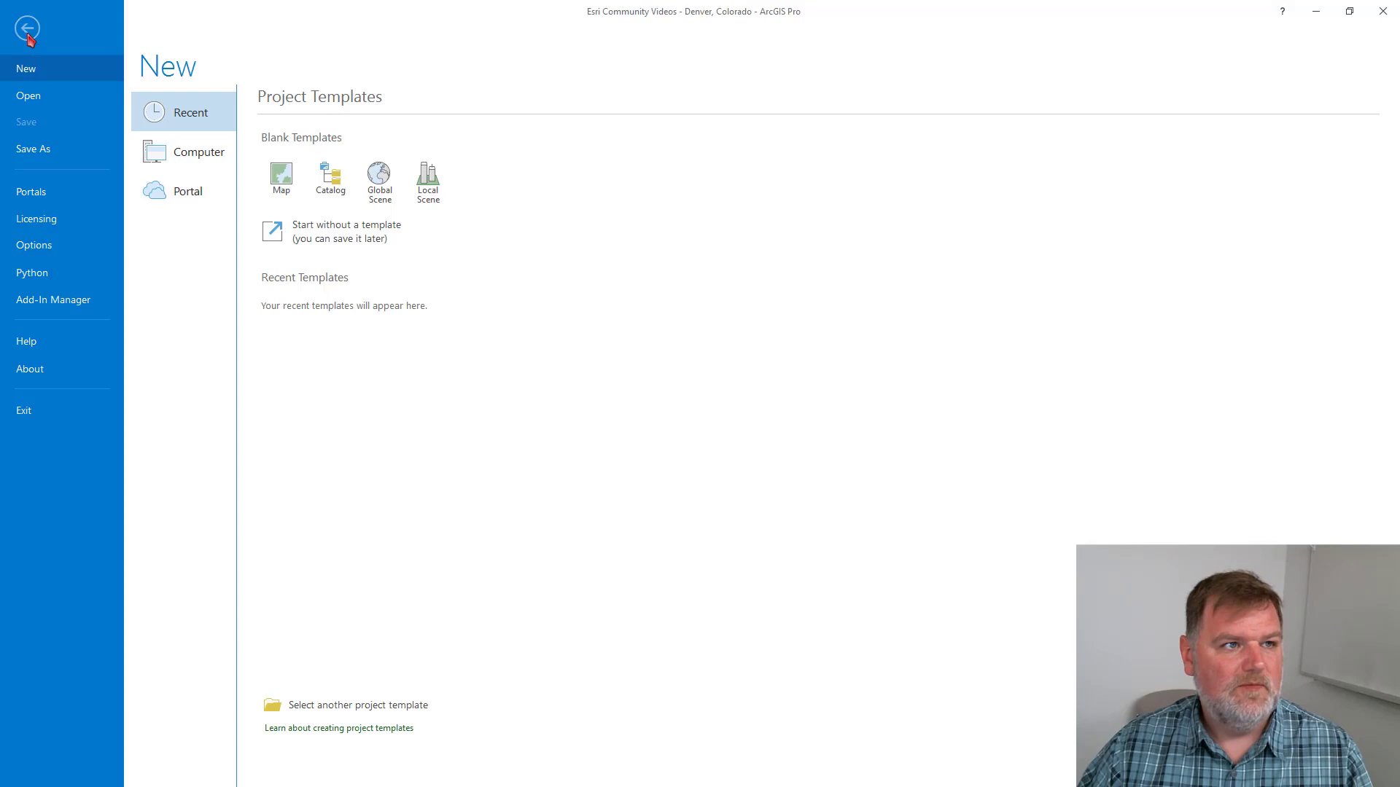
pyautogui.click(45, 248)
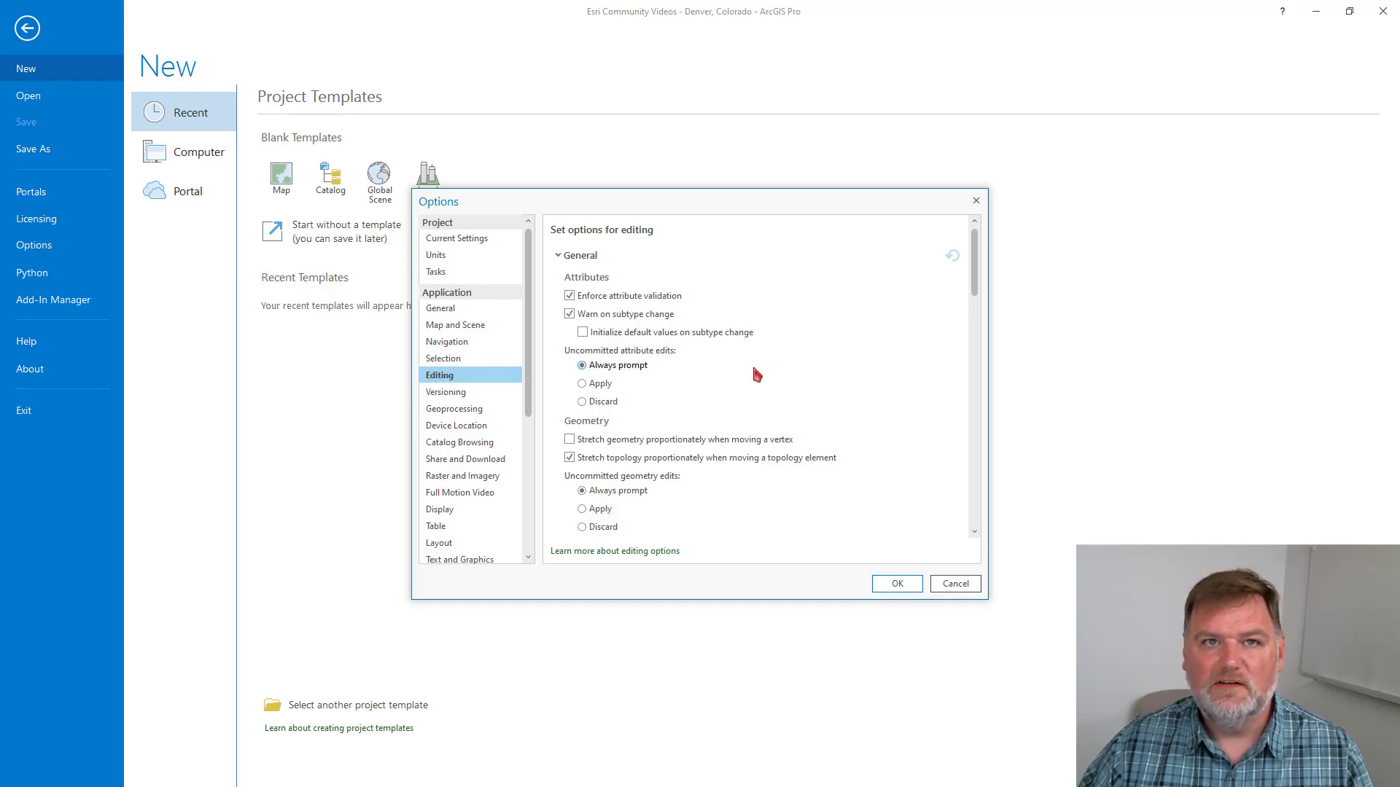
pyautogui.click(971, 585)
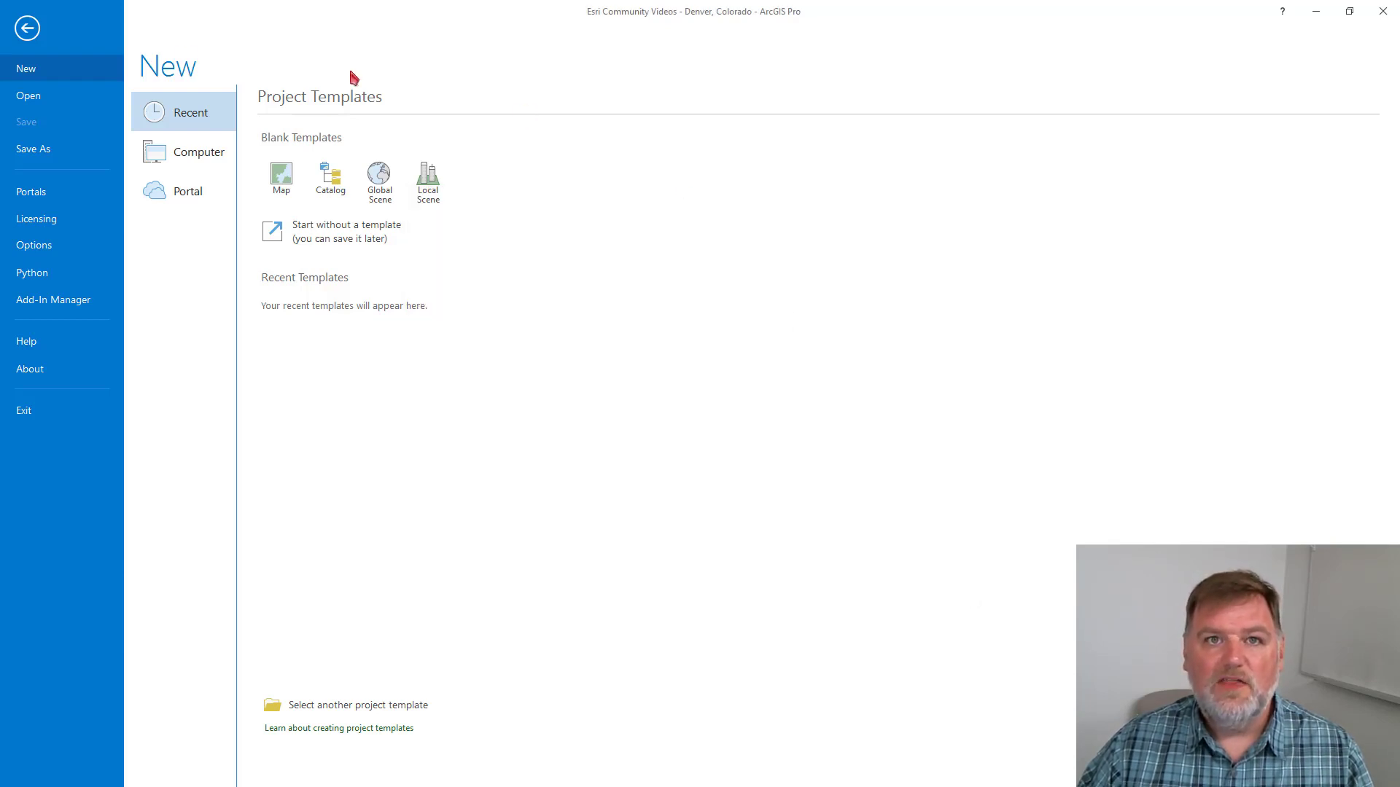
pyautogui.click(25, 31)
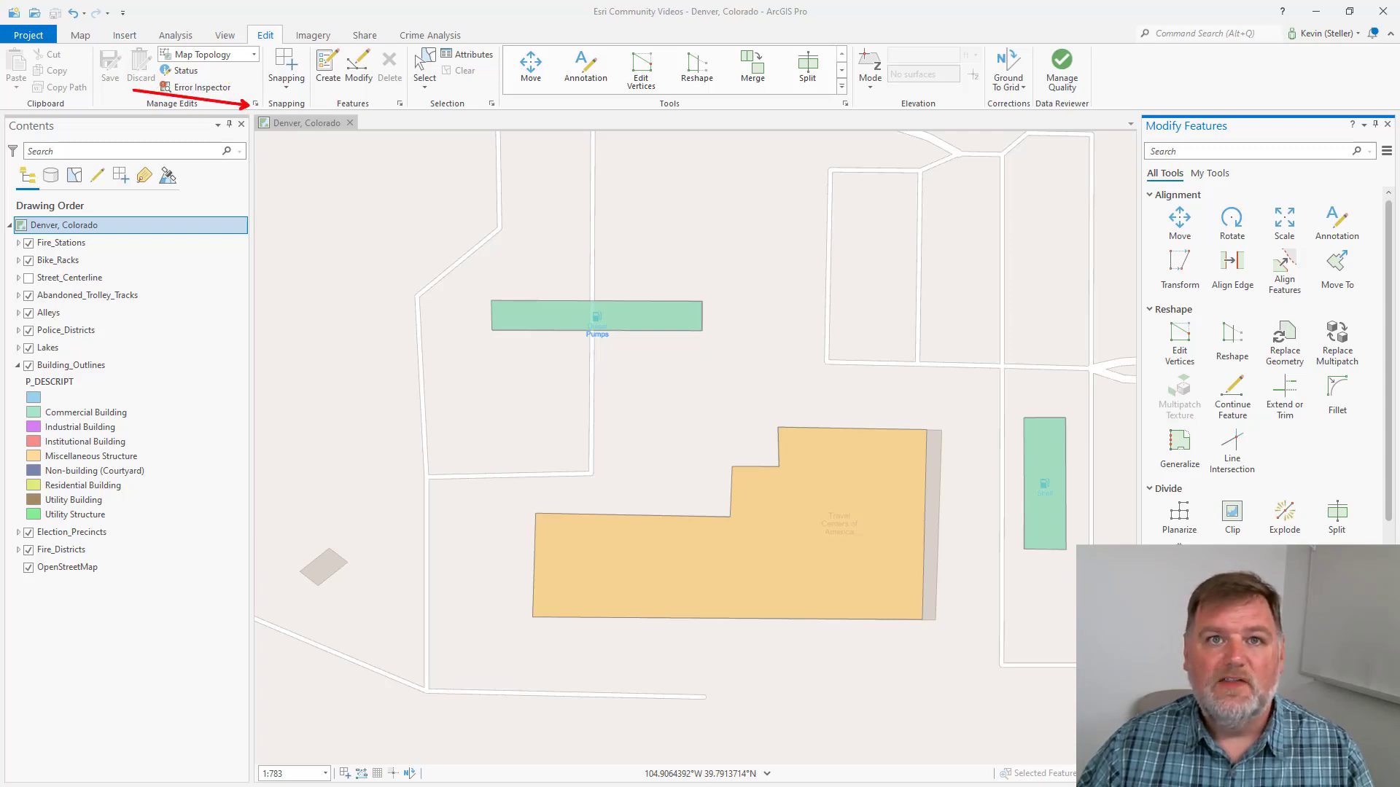
# Set Uncommitted attribute edits to Apply instead of Always prompt in the editing options
pyautogui.click(255, 104)
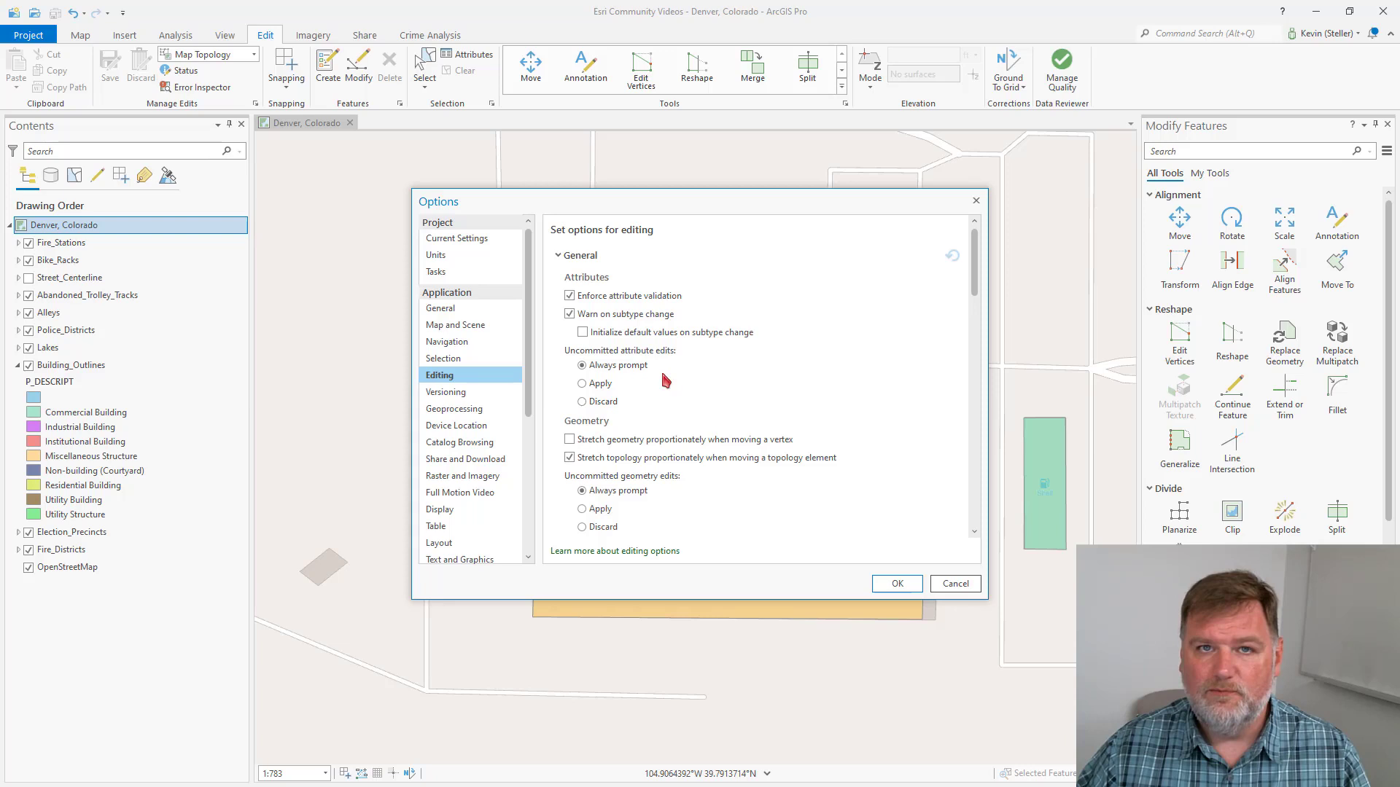
pyautogui.click(600, 385)
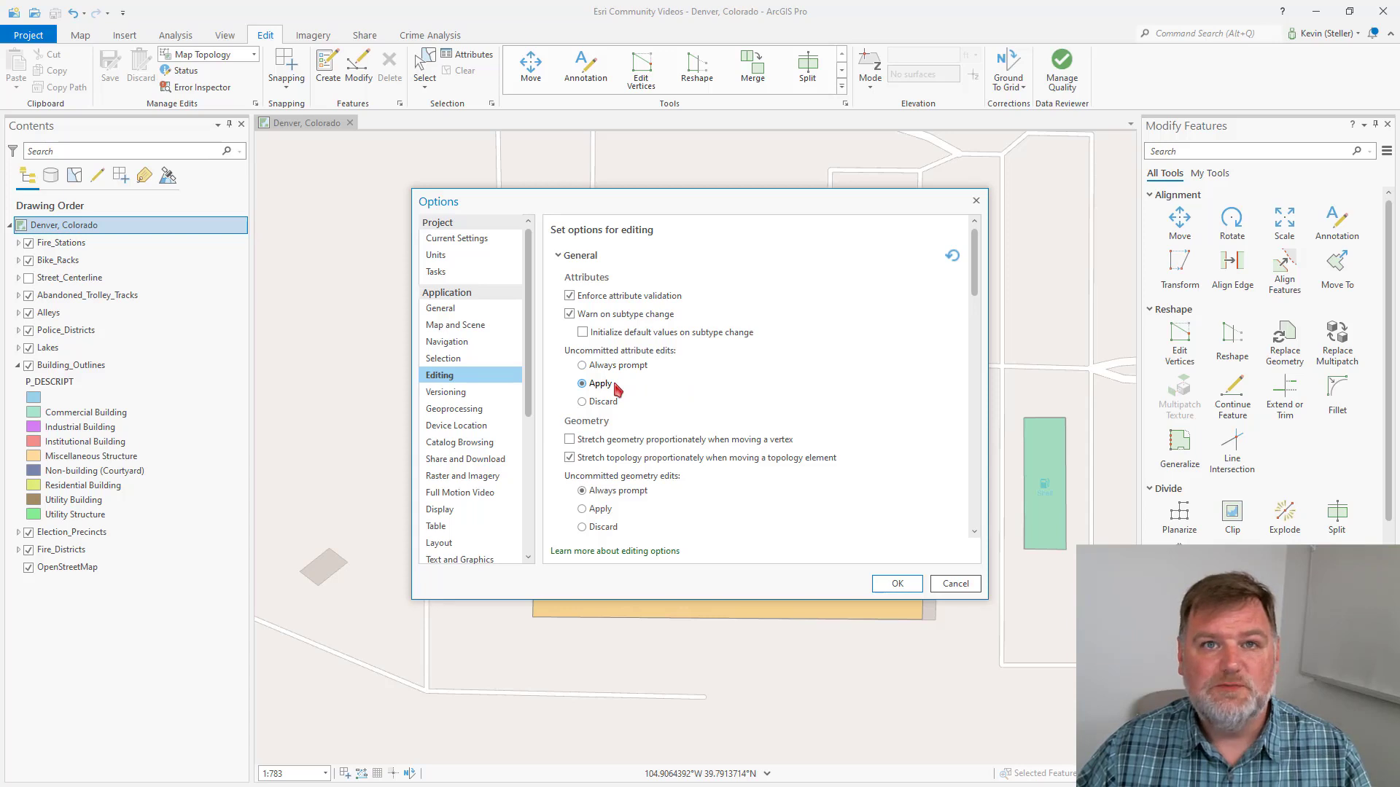
# Uncheck 'Stretch topology proportionally when moving a topology element' in the Editing options
pyautogui.scroll(-3, 758, 386)
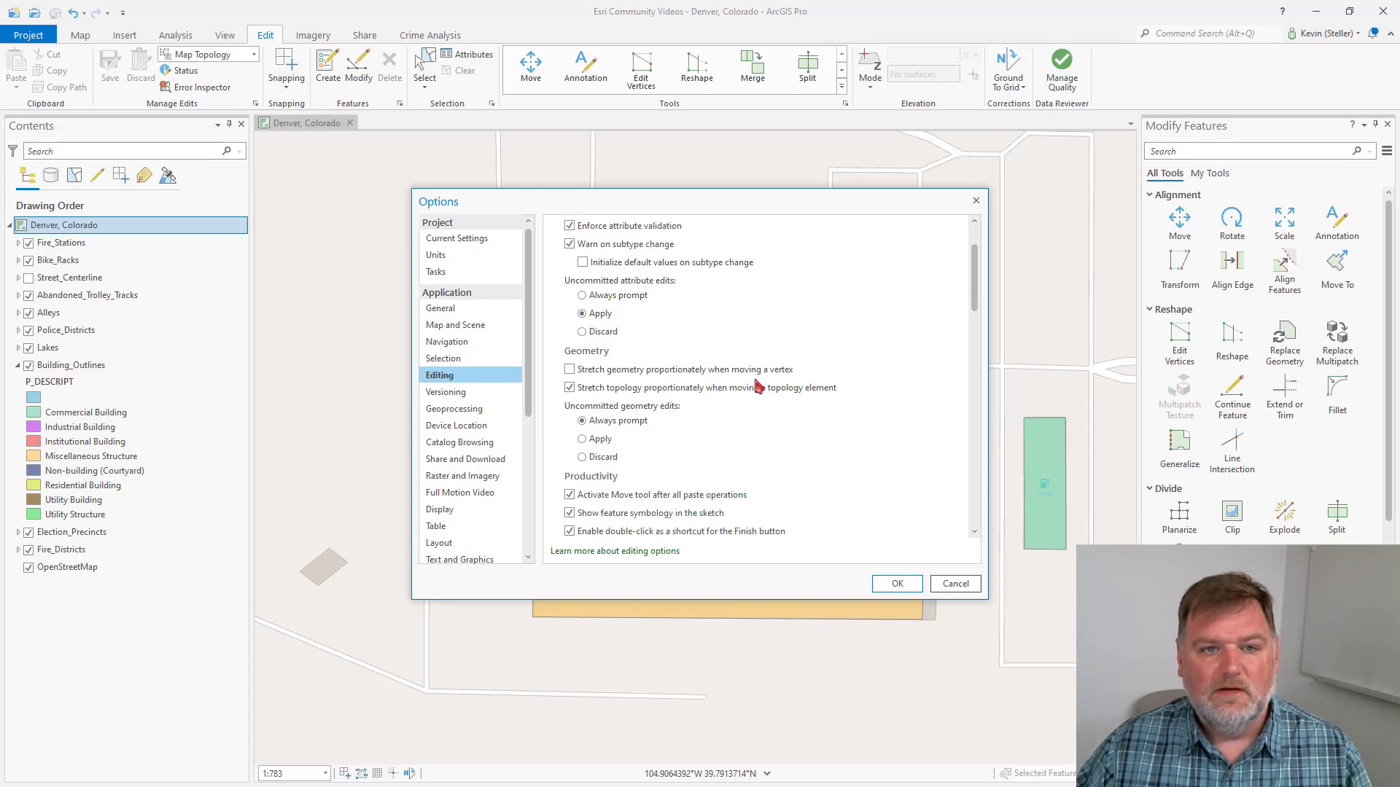
pyautogui.scroll(-1, 758, 386)
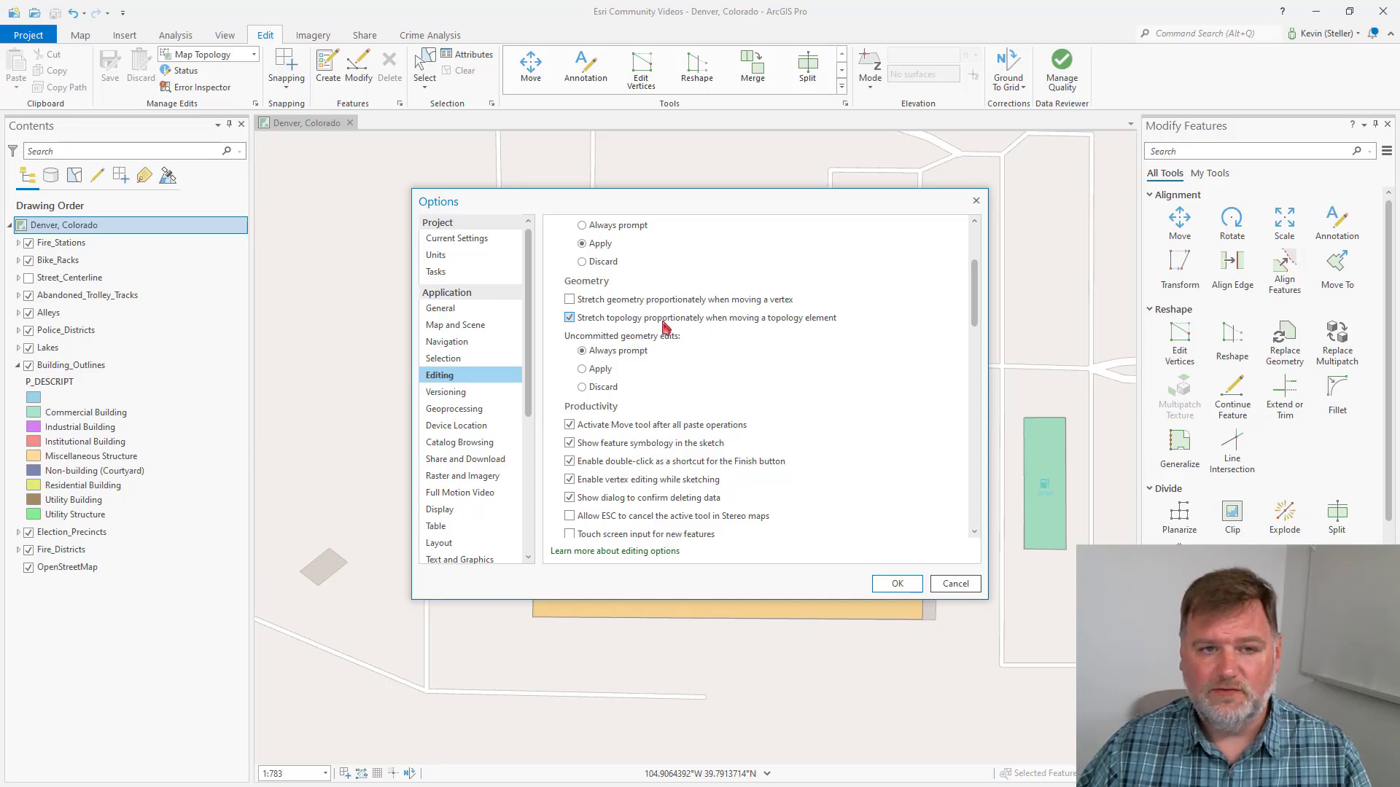
pyautogui.click(570, 318)
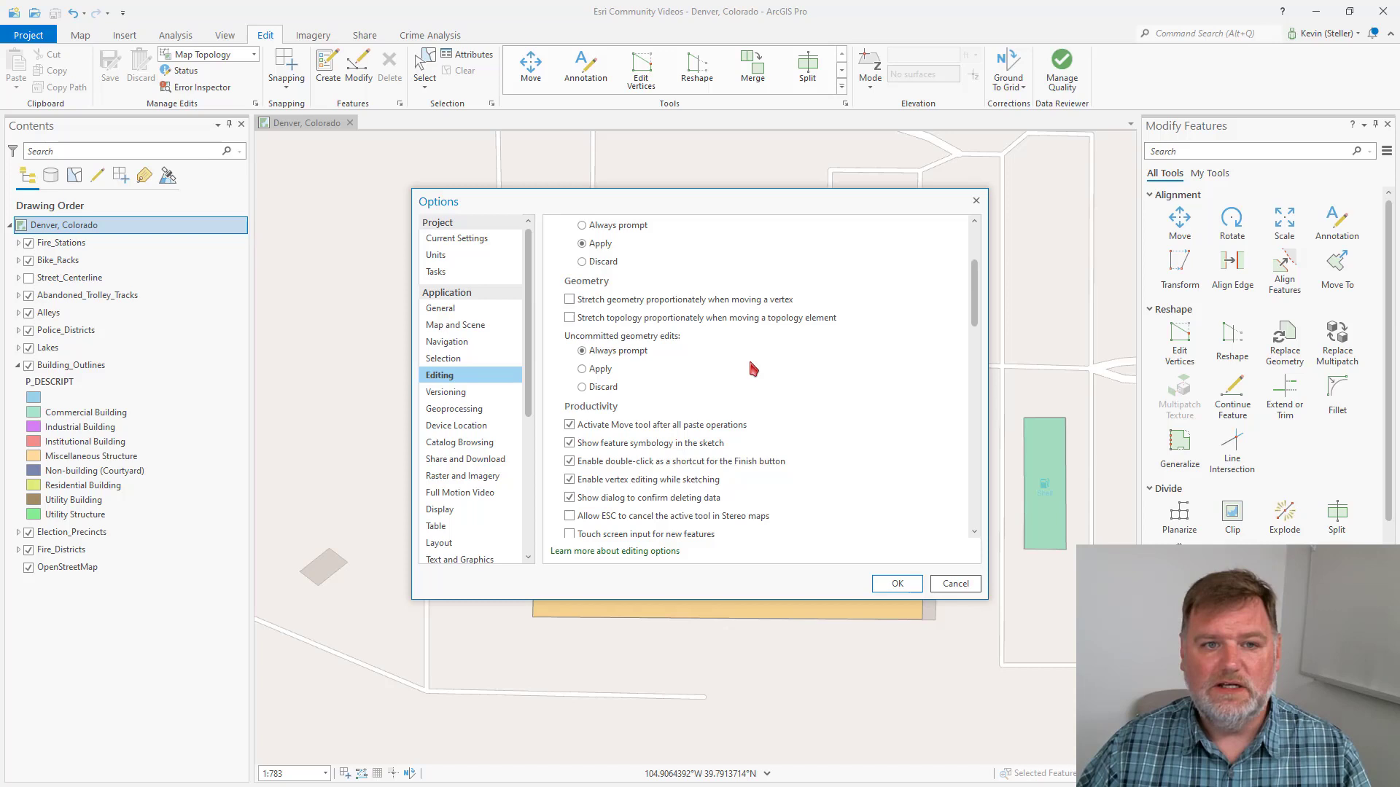
pyautogui.scroll(-5, 837, 345)
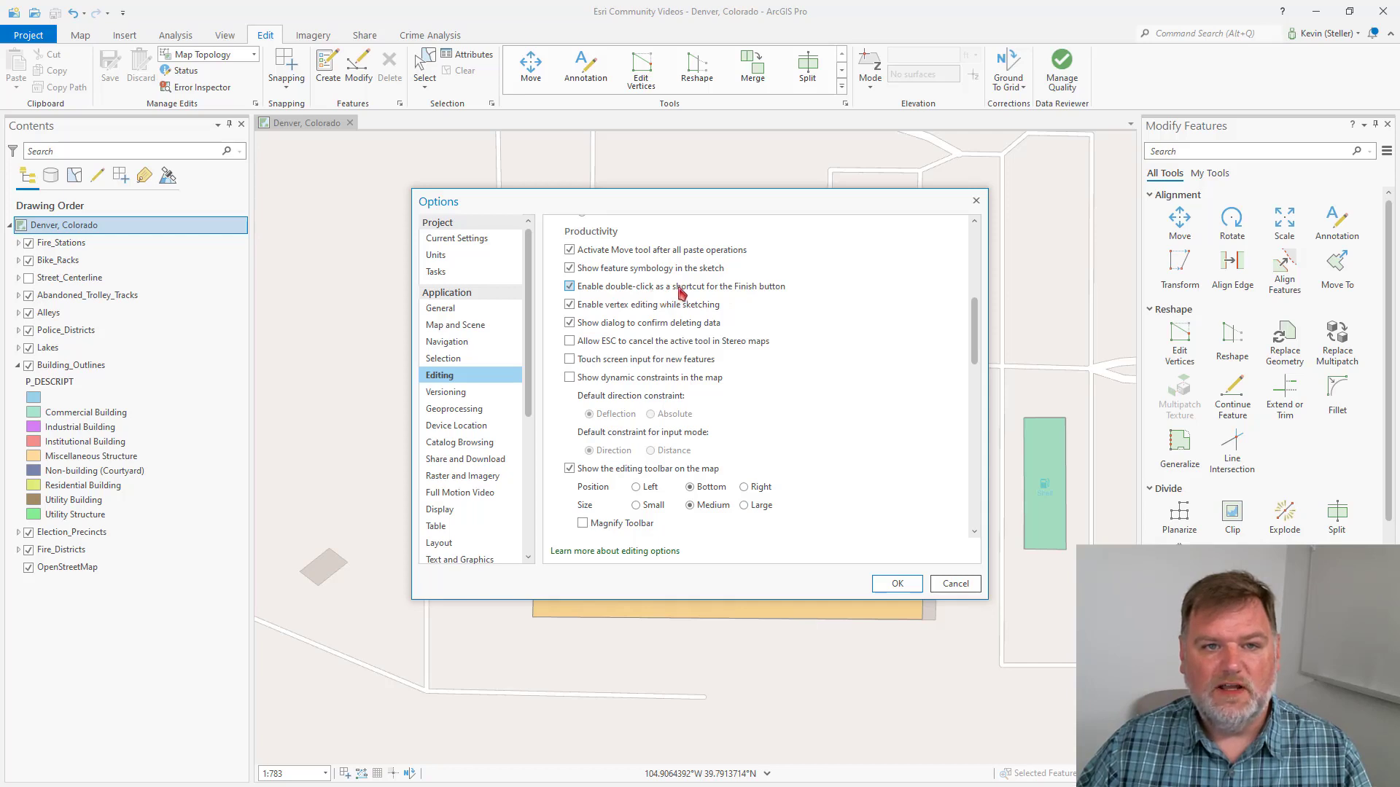
# Uncheck 'Enable double-click as a shortcut for the Finish button' under Productivity
pyautogui.click(749, 289)
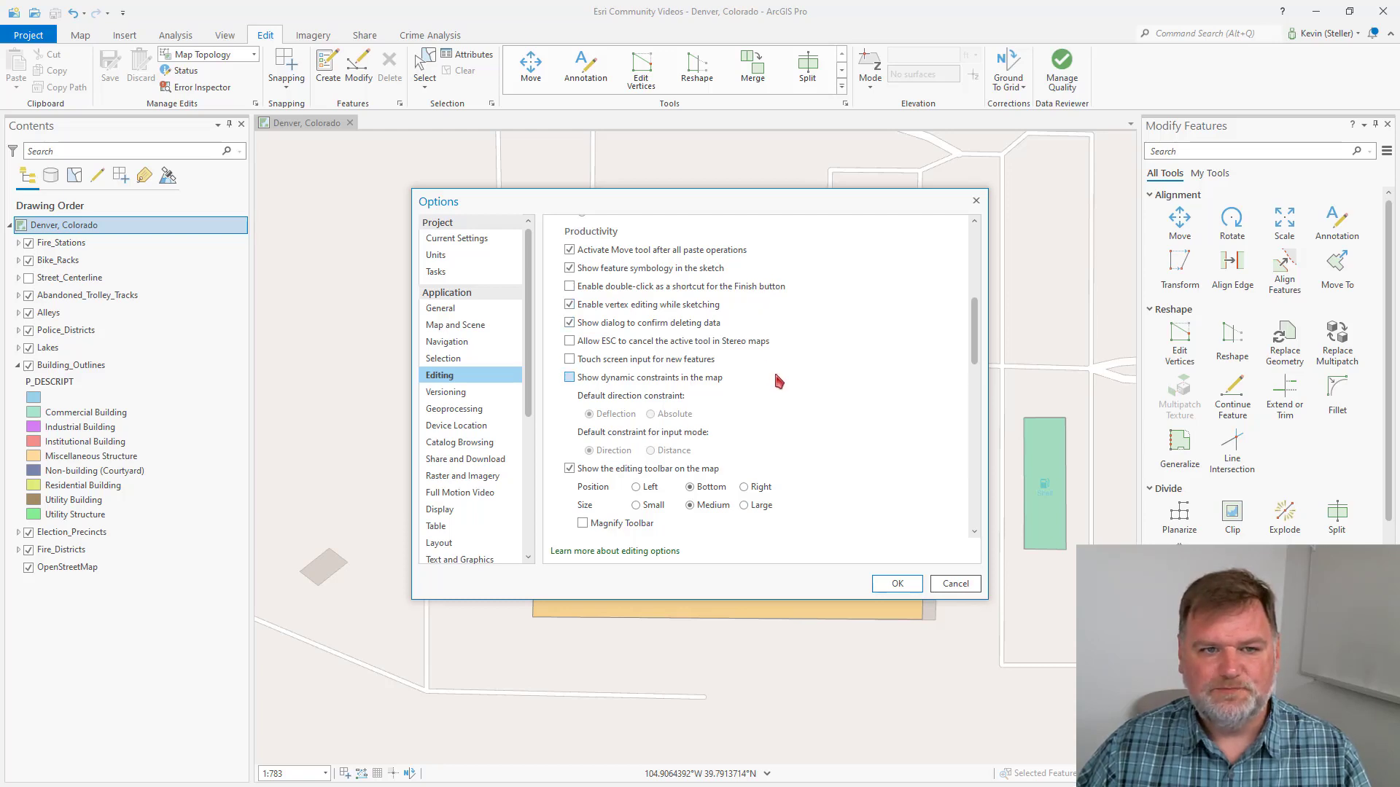
pyautogui.scroll(-1, 789, 377)
pyautogui.scroll(-7, 789, 377)
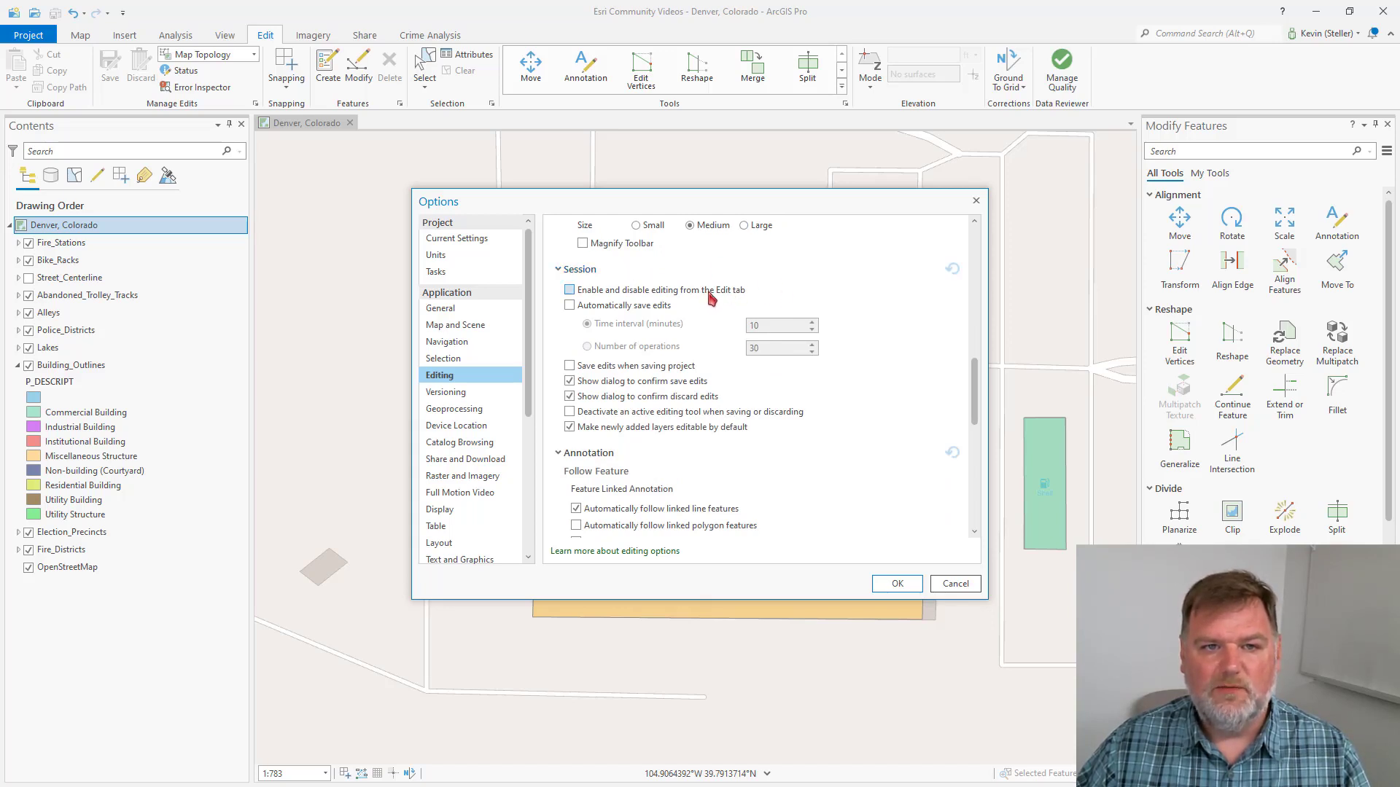
# Require enabling editing from the Edit tab and autosave edits every 15 minutes, then apply
pyautogui.click(708, 292)
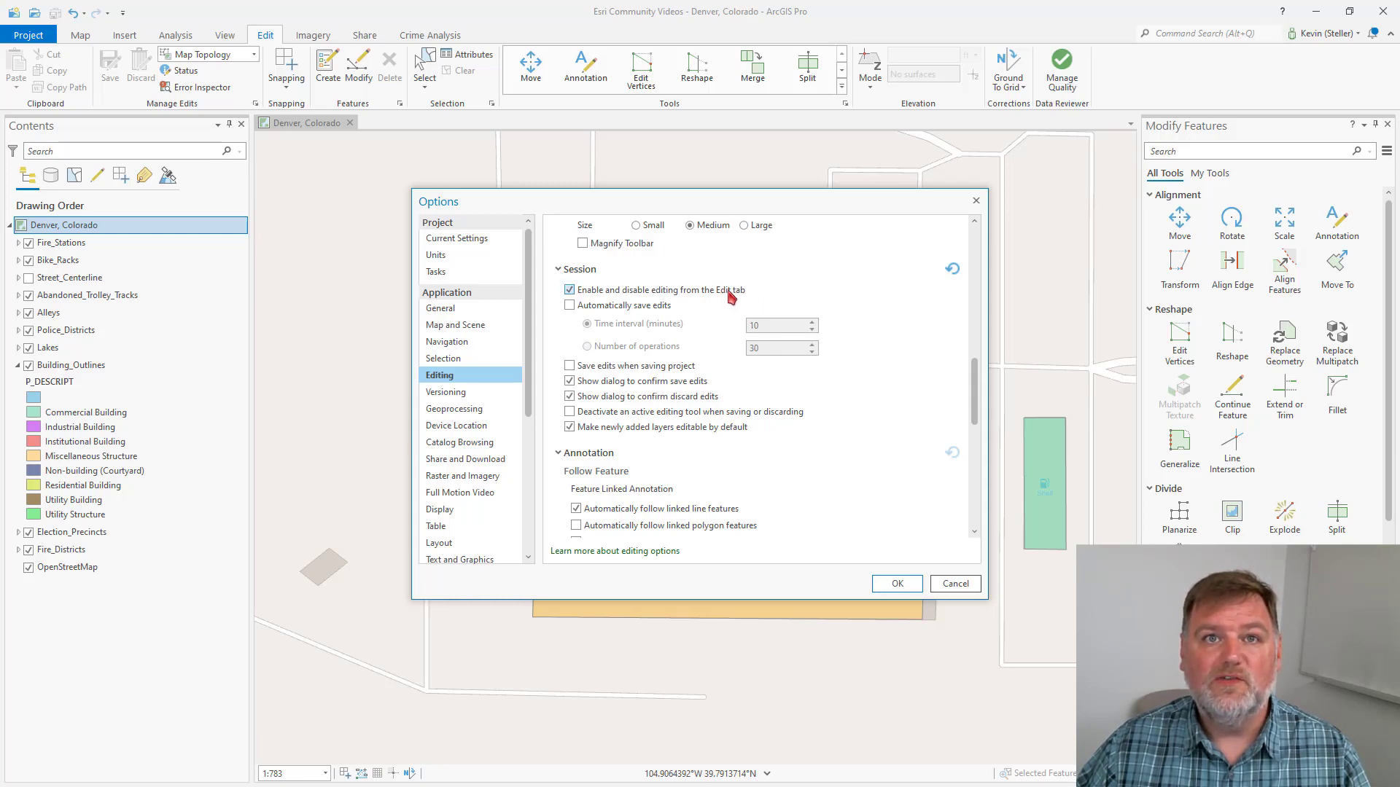
pyautogui.click(642, 306)
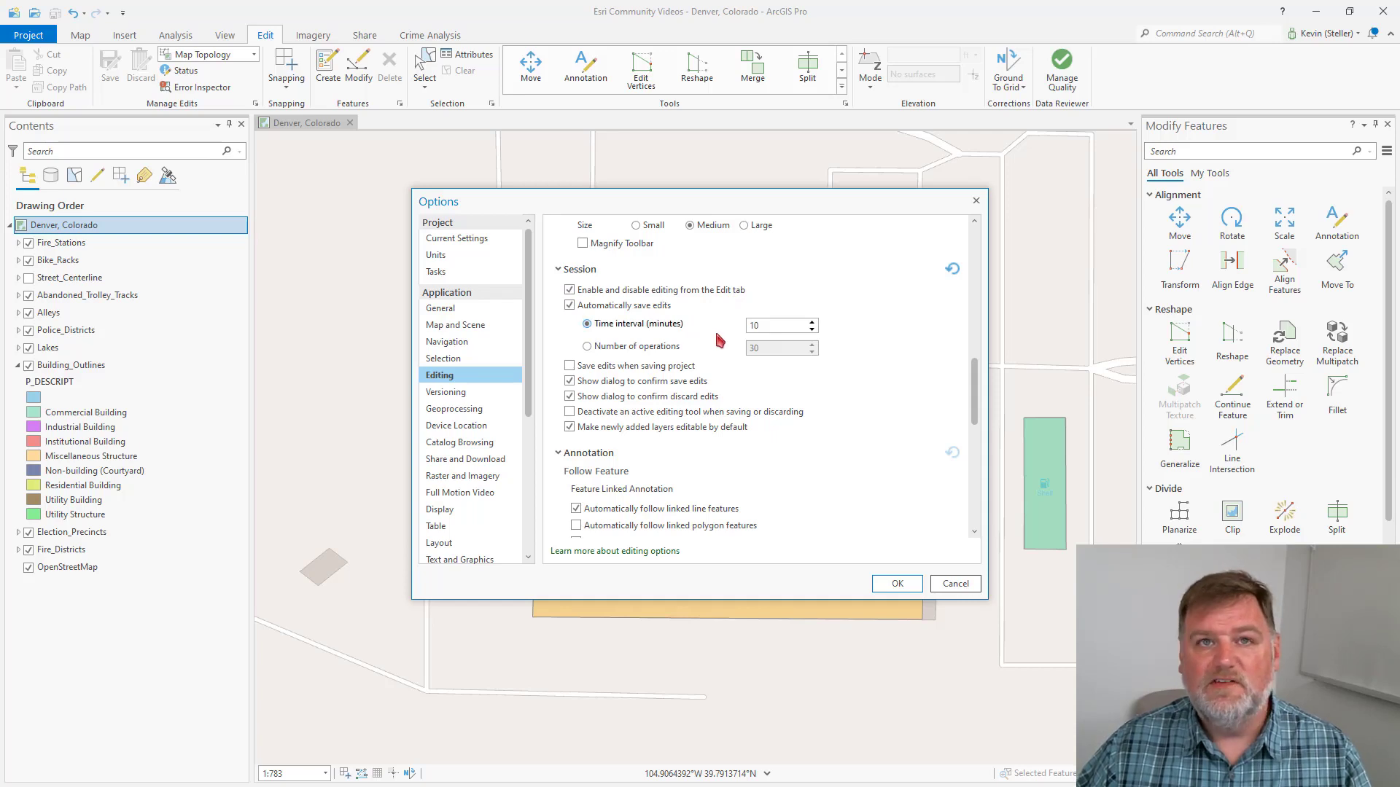
pyautogui.moveTo(771, 326); pyautogui.dragTo(736, 334)
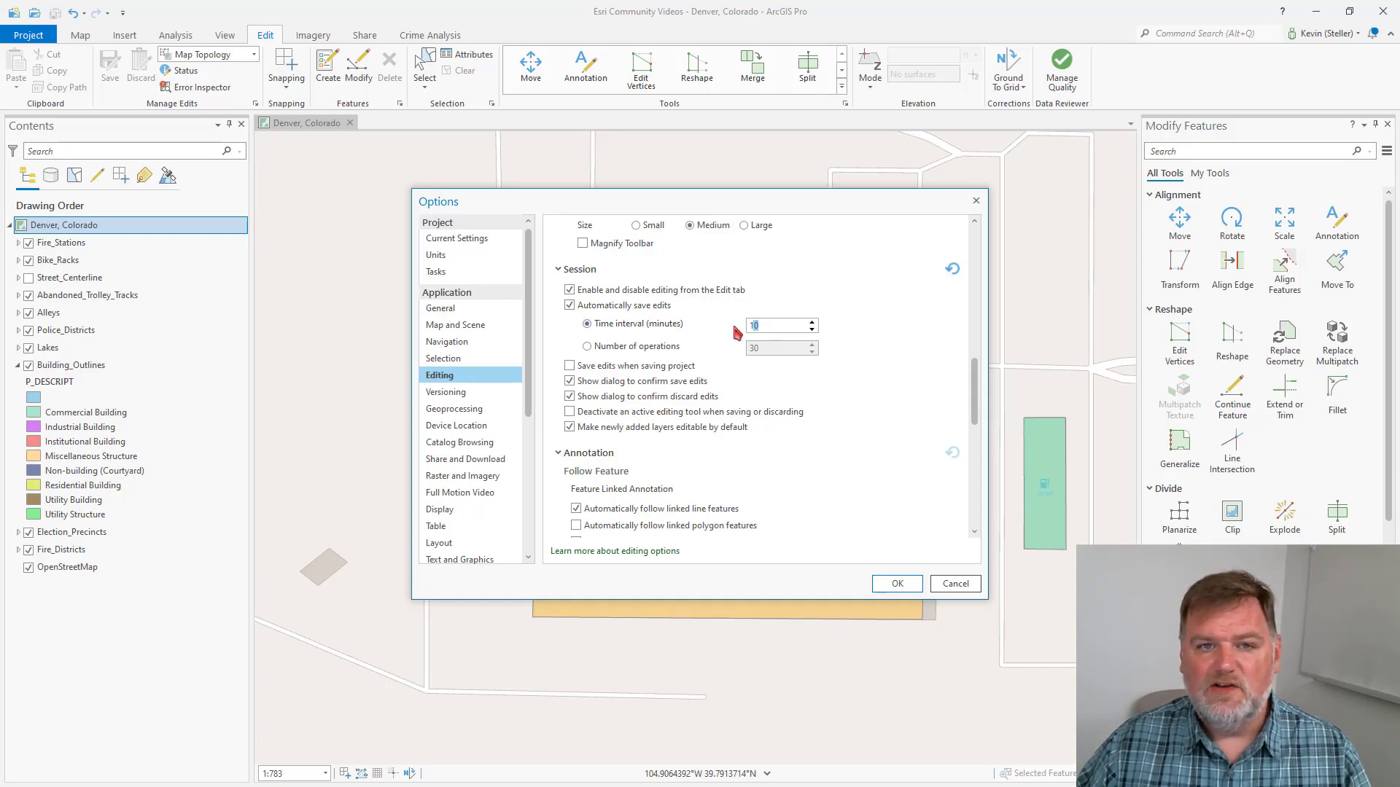
pyautogui.write('15')
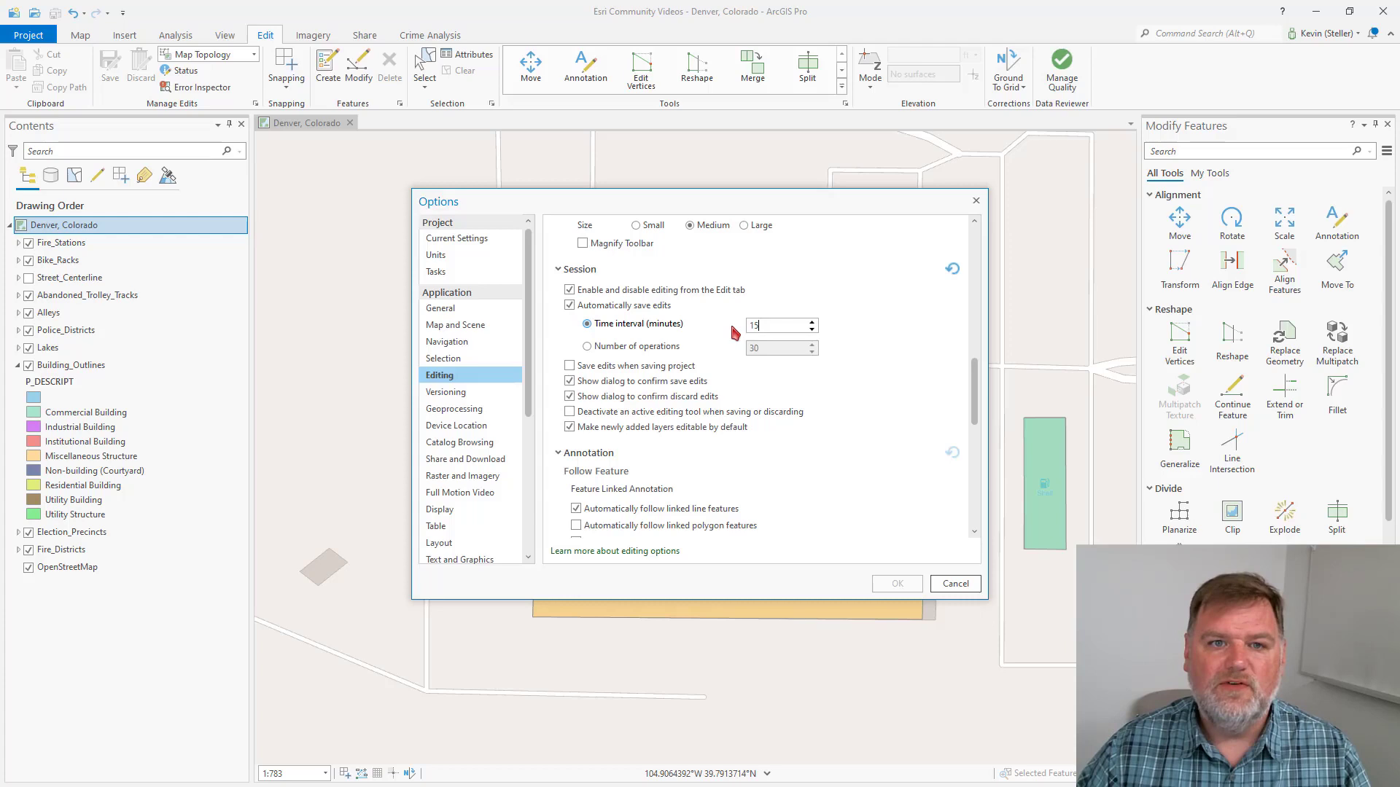
pyautogui.press('Return')
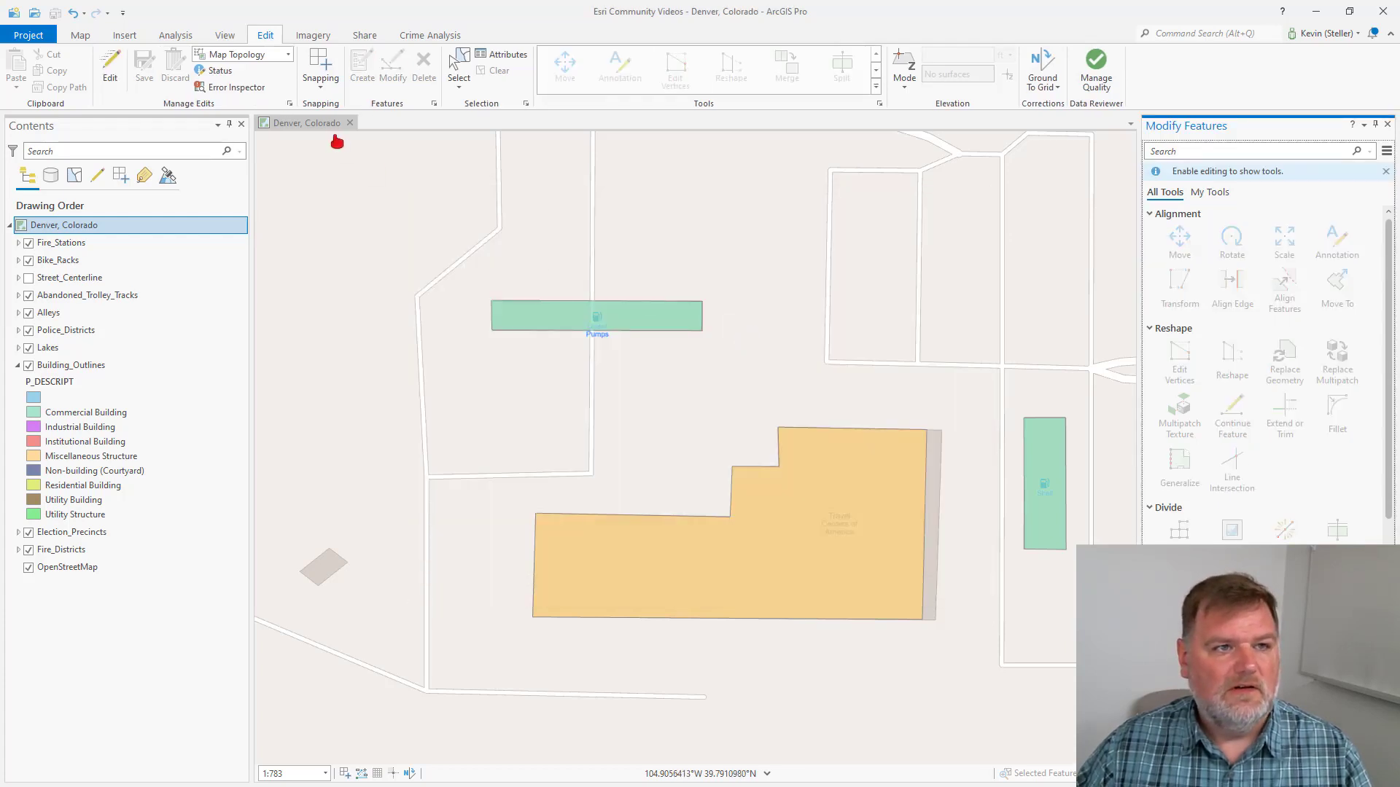
# Reopen the Editing options and scroll down to the Symbology vertex settings
pyautogui.click(289, 103)
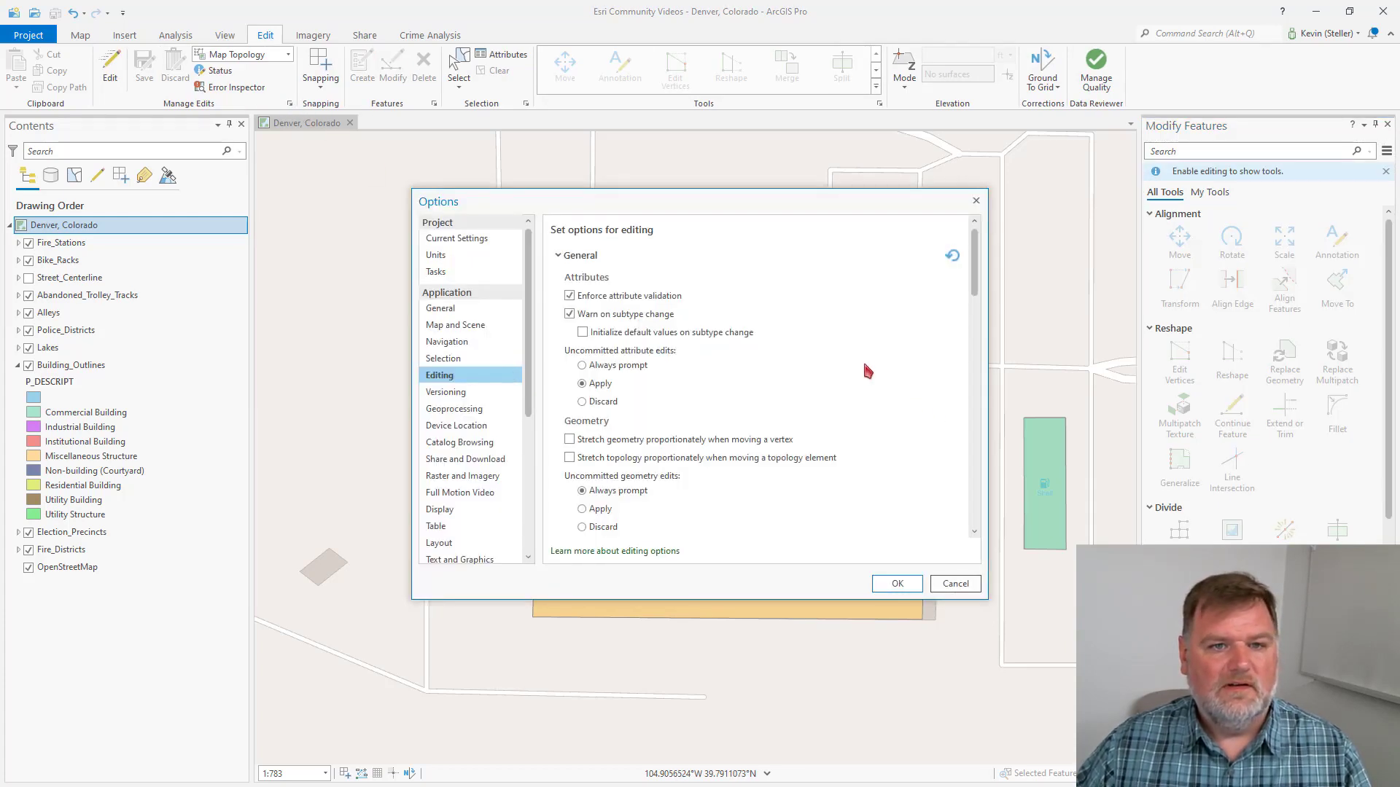
pyautogui.scroll(-5, 868, 368)
pyautogui.scroll(-5, 837, 342)
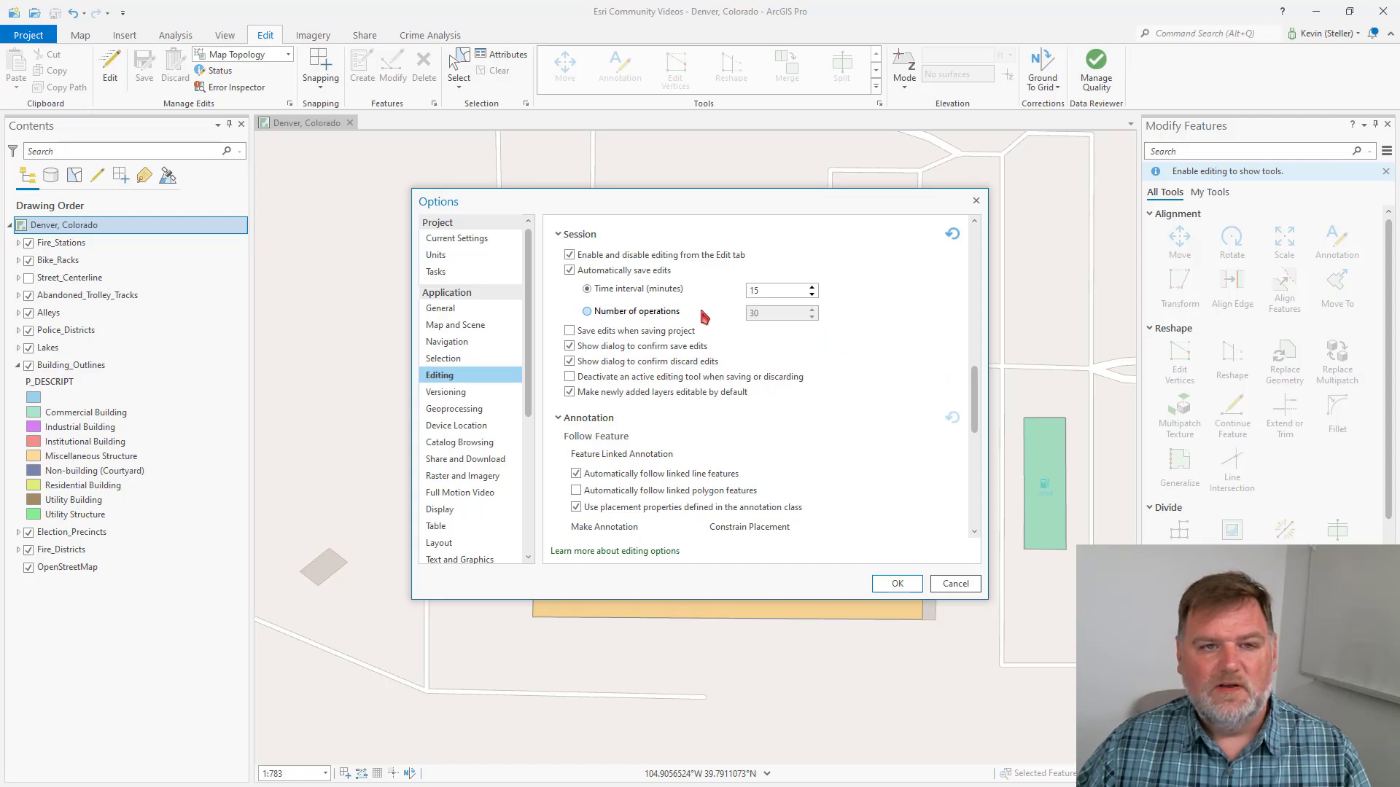
pyautogui.scroll(-5, 802, 358)
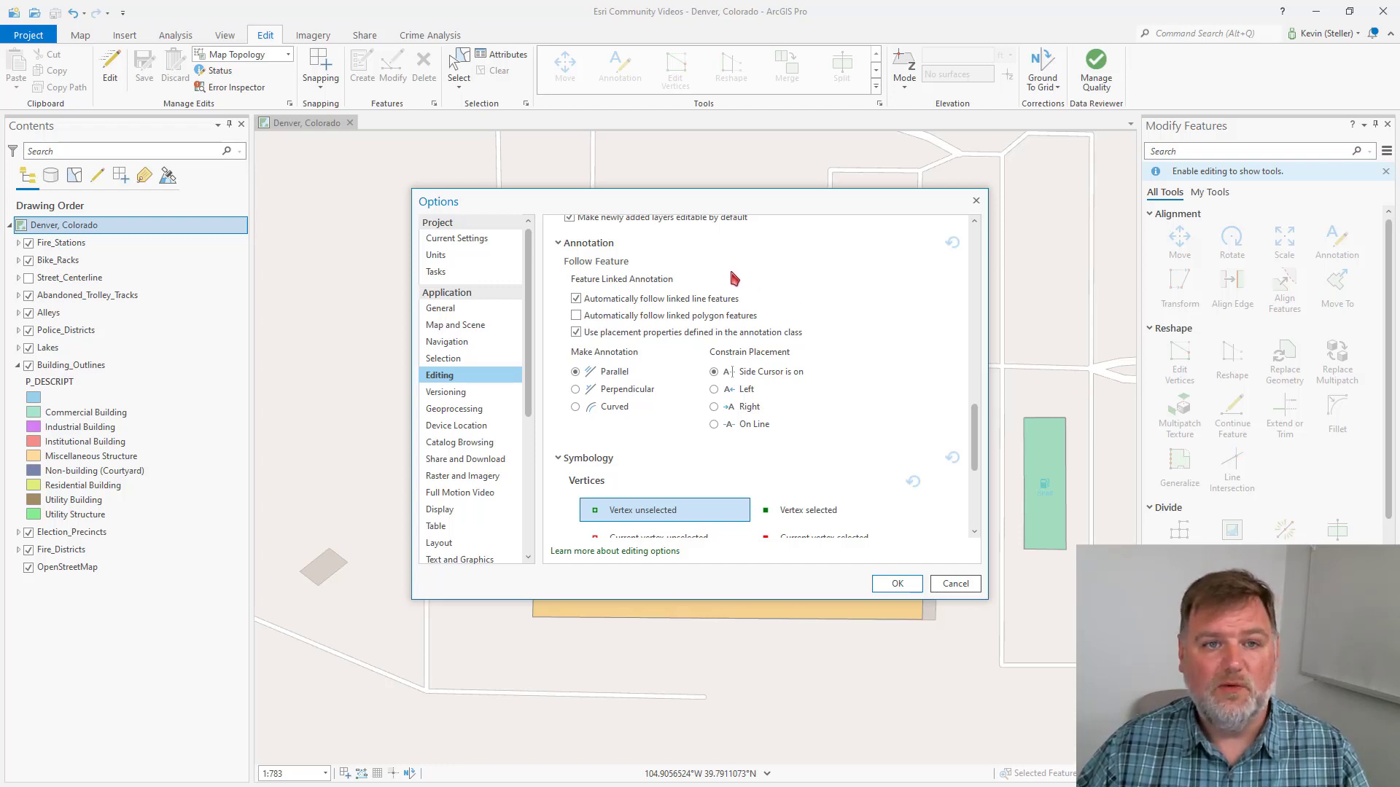
pyautogui.scroll(-5, 858, 311)
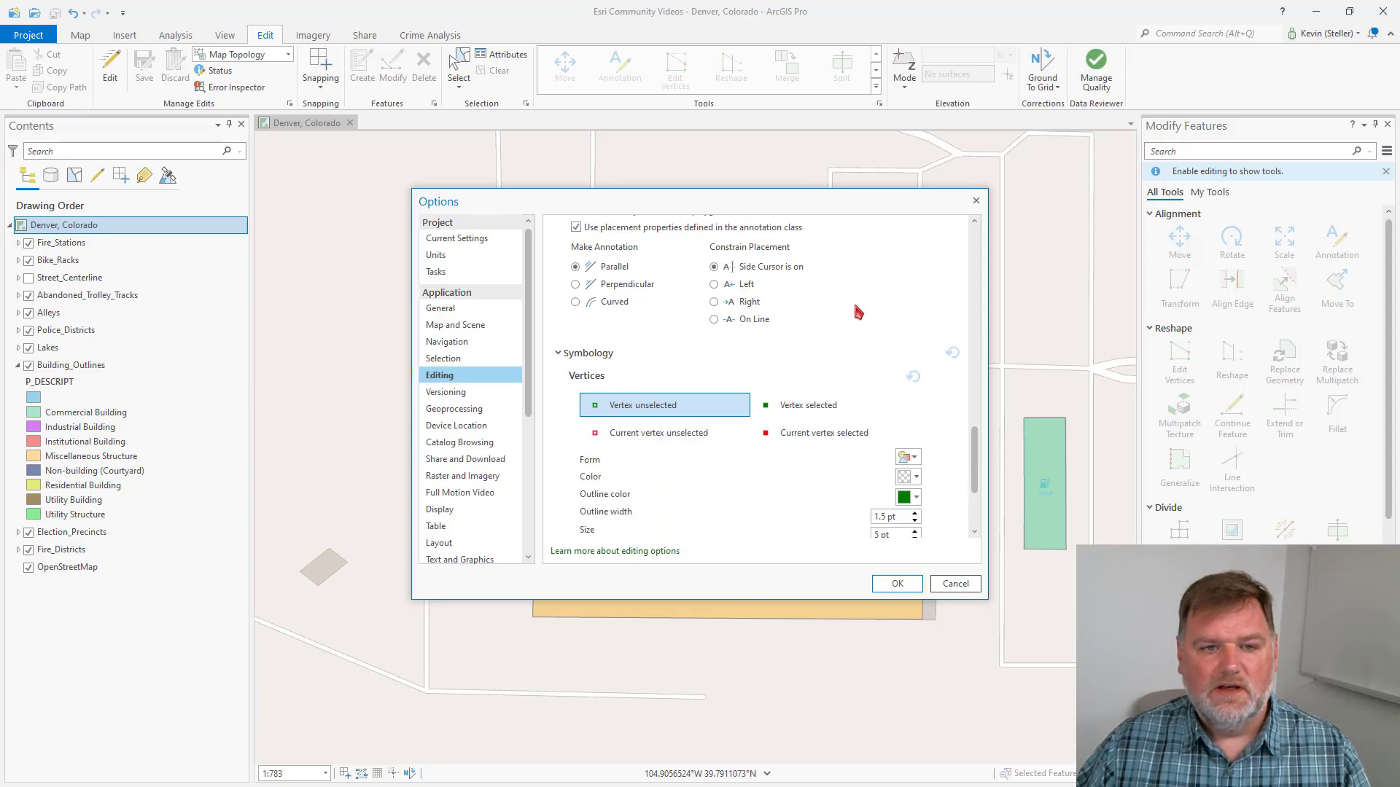
pyautogui.scroll(-2, 858, 311)
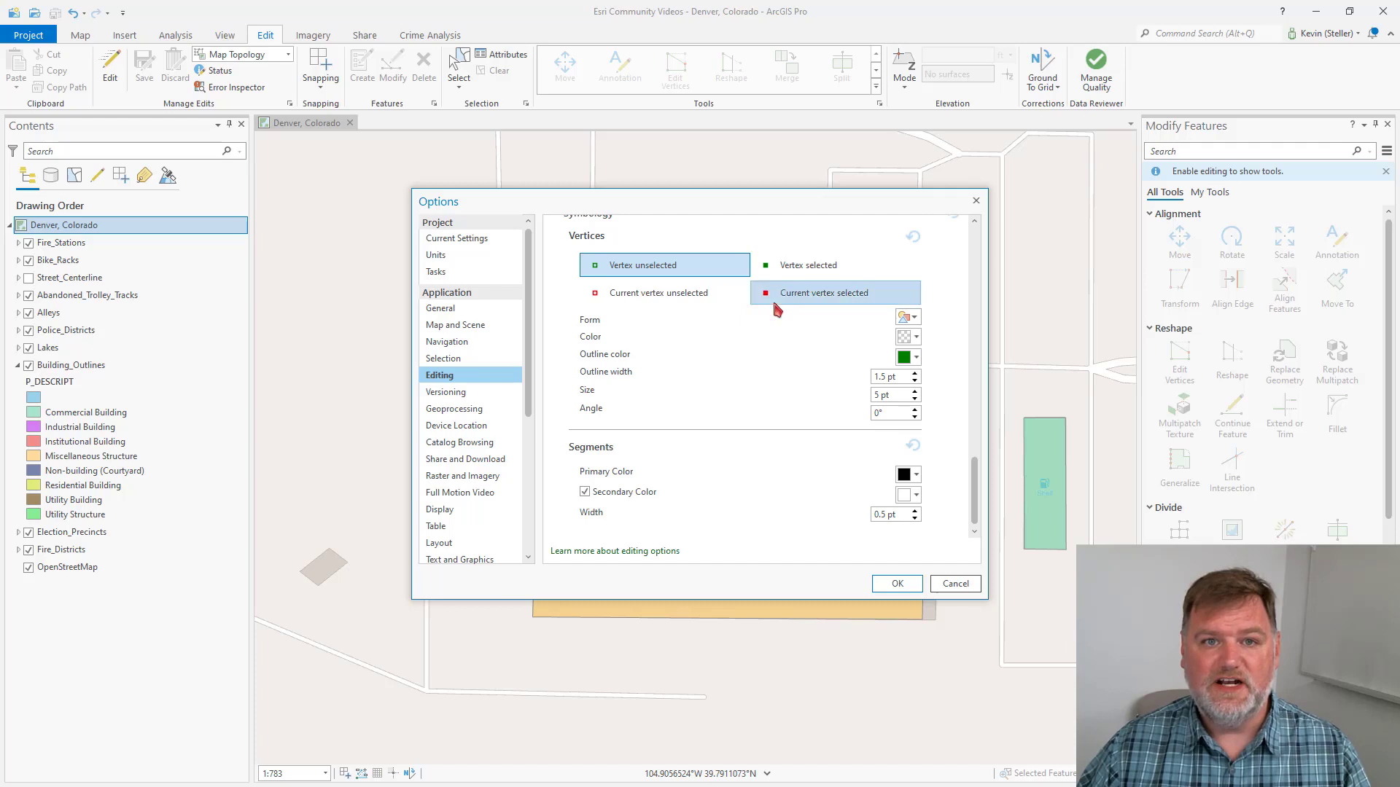
# Make the Vertex selected symbol a cyan triangle with size 12 pt
pyautogui.click(804, 268)
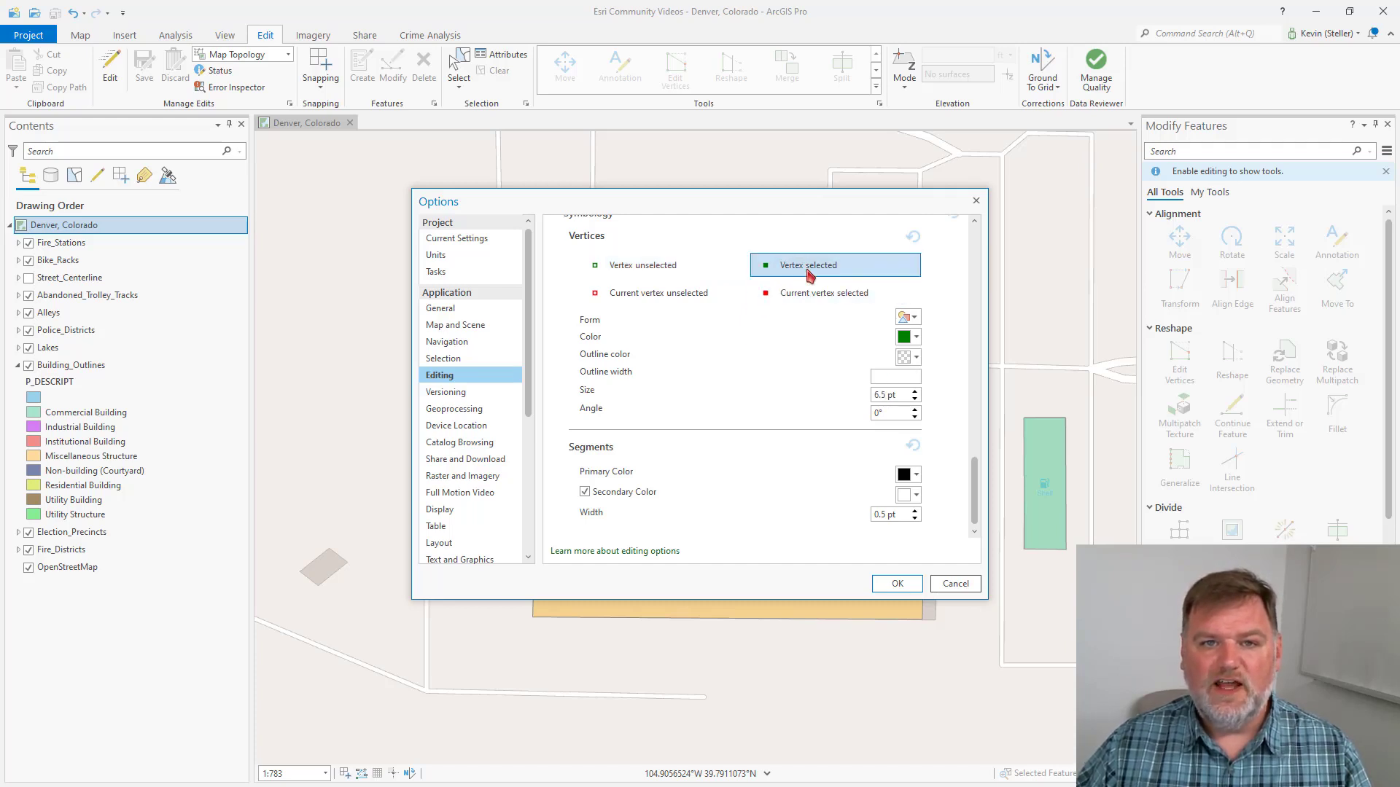
pyautogui.click(911, 318)
pyautogui.click(987, 343)
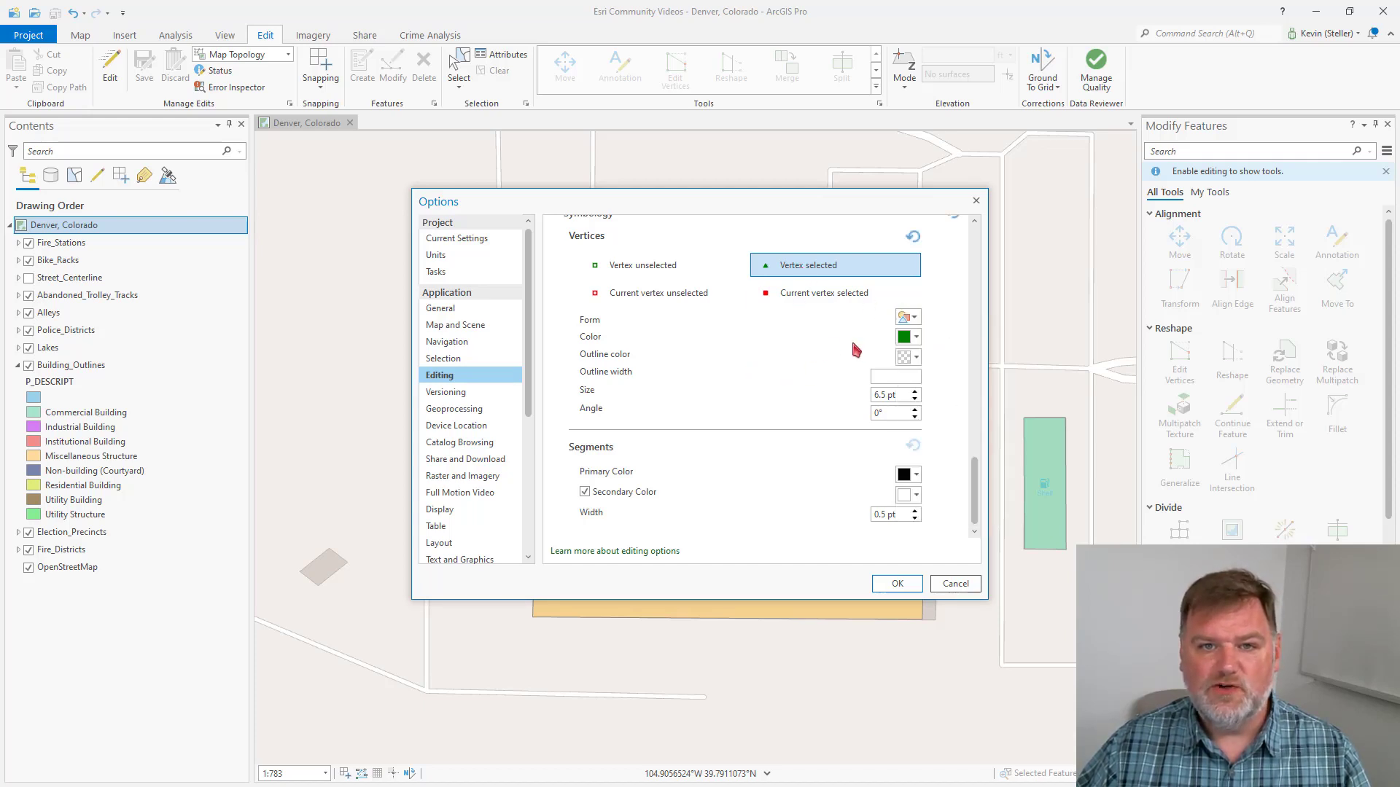
pyautogui.click(906, 336)
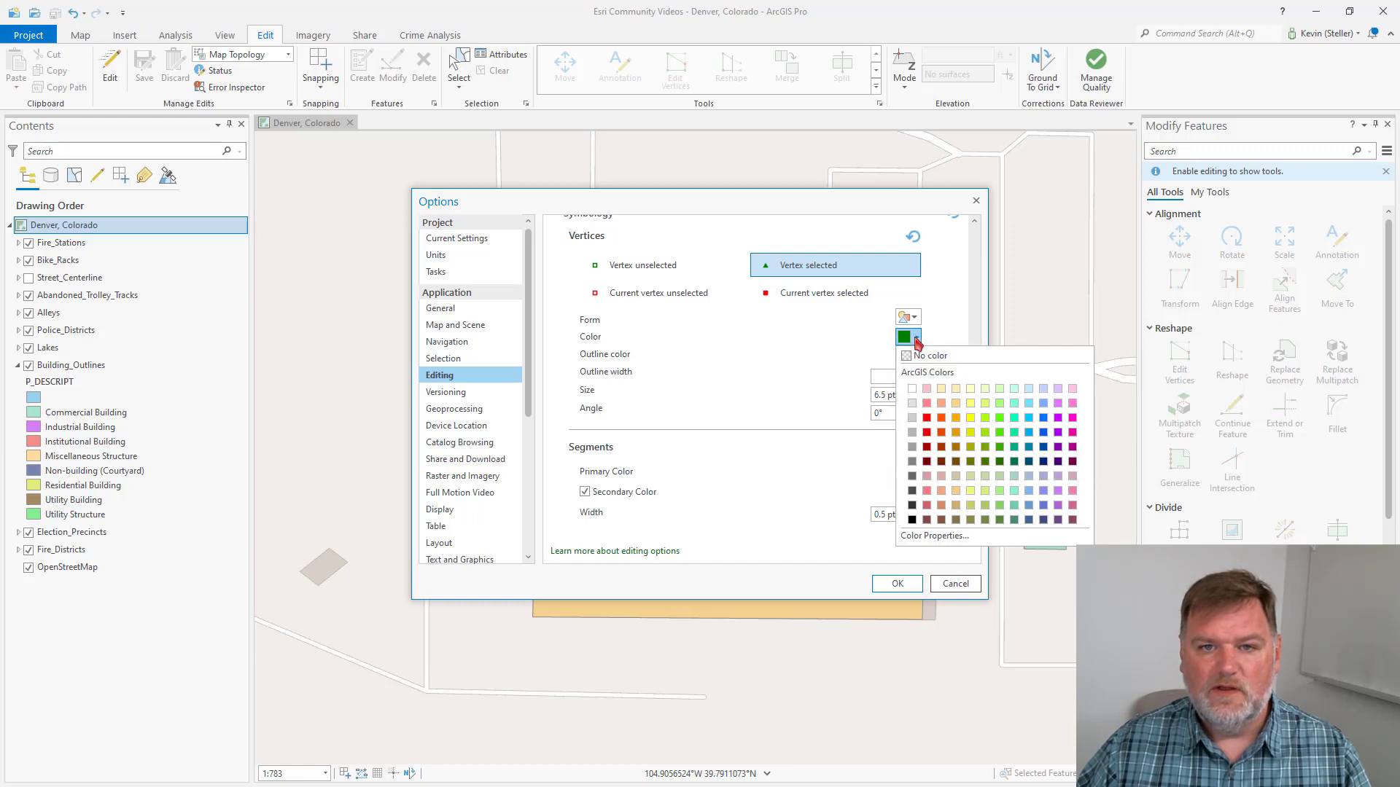
pyautogui.click(1029, 419)
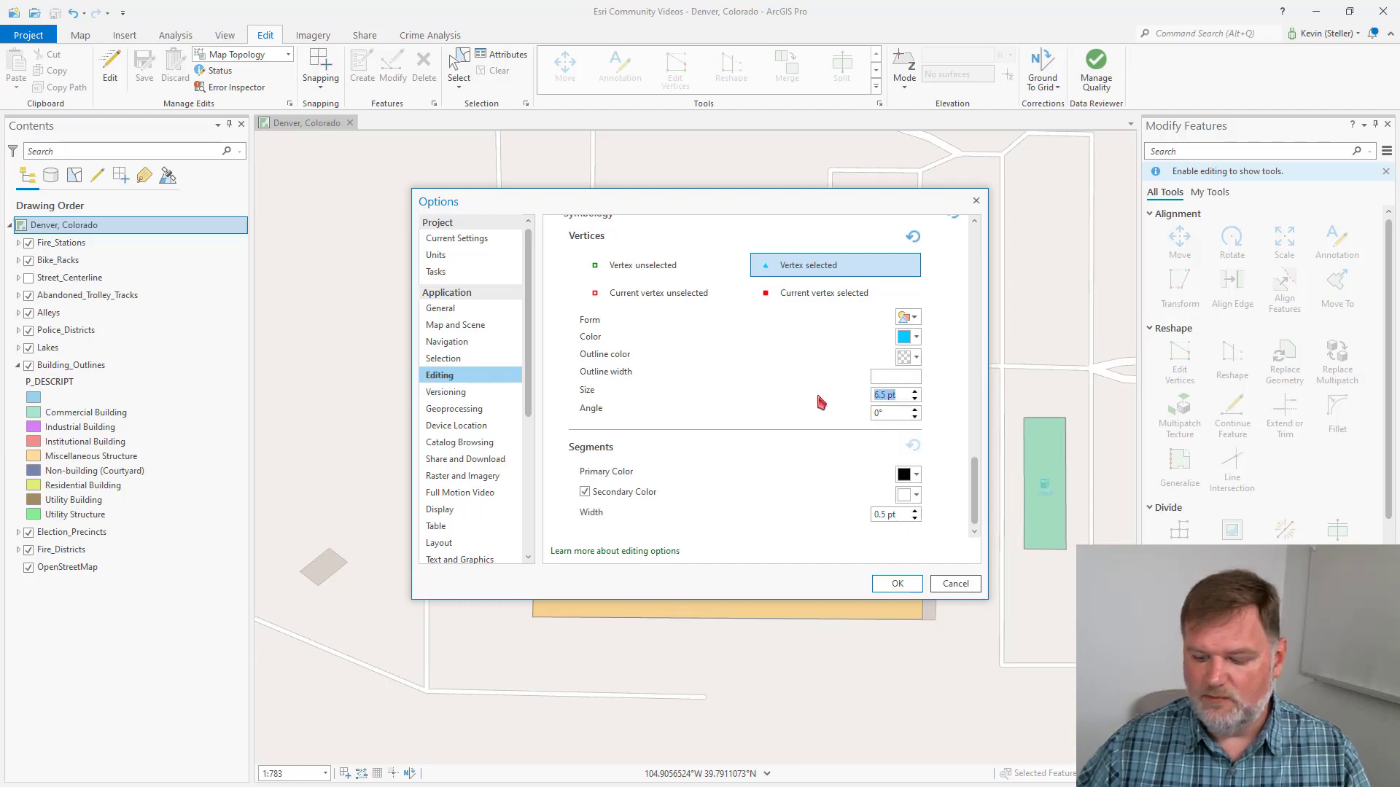
pyautogui.write('12')
pyautogui.press('Tab')
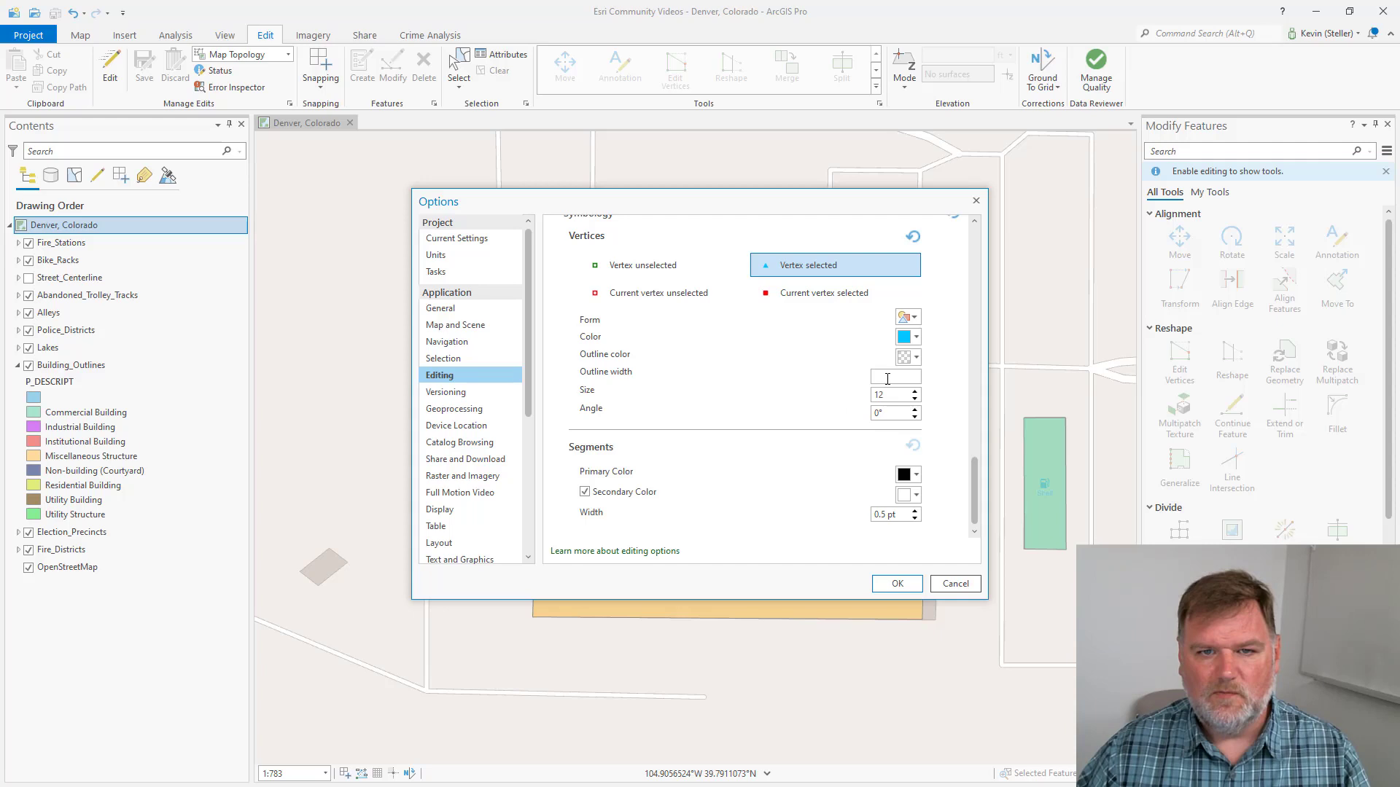